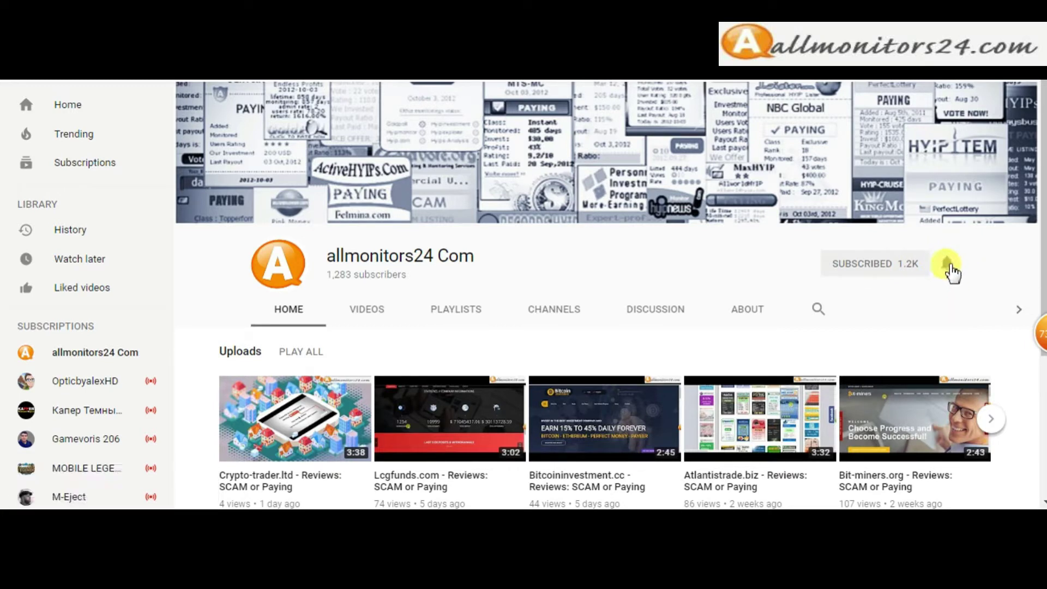
- Set the allmonitors24 Com channel's bell to all notifications
click(947, 265)
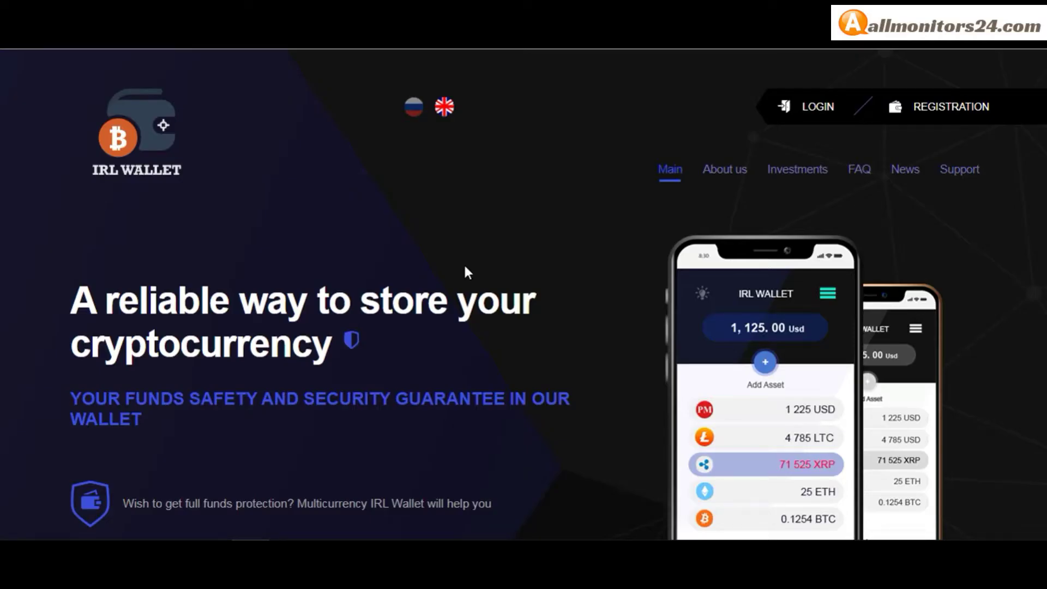
scroll(546, 252, down, 5)
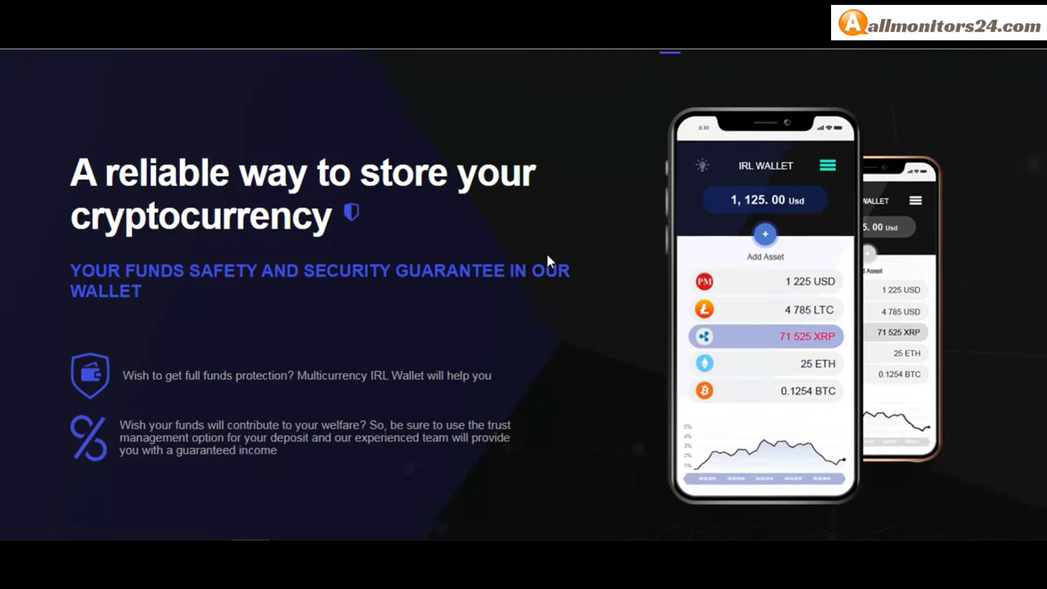
scroll(545, 252, down, 5)
scroll(569, 252, down, 5)
scroll(579, 242, down, 5)
scroll(580, 241, down, 5)
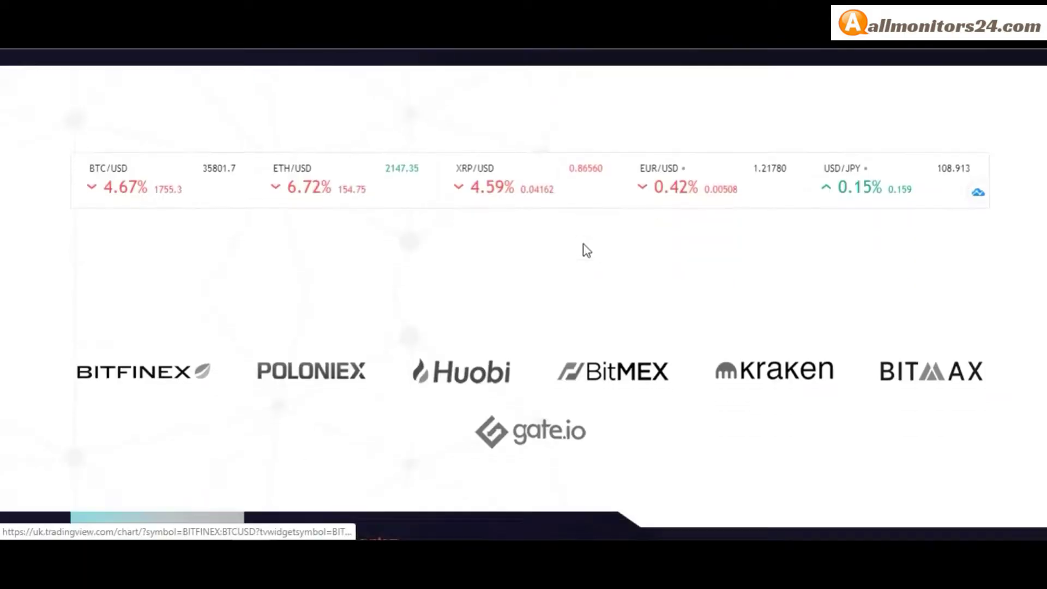
scroll(583, 244, down, 5)
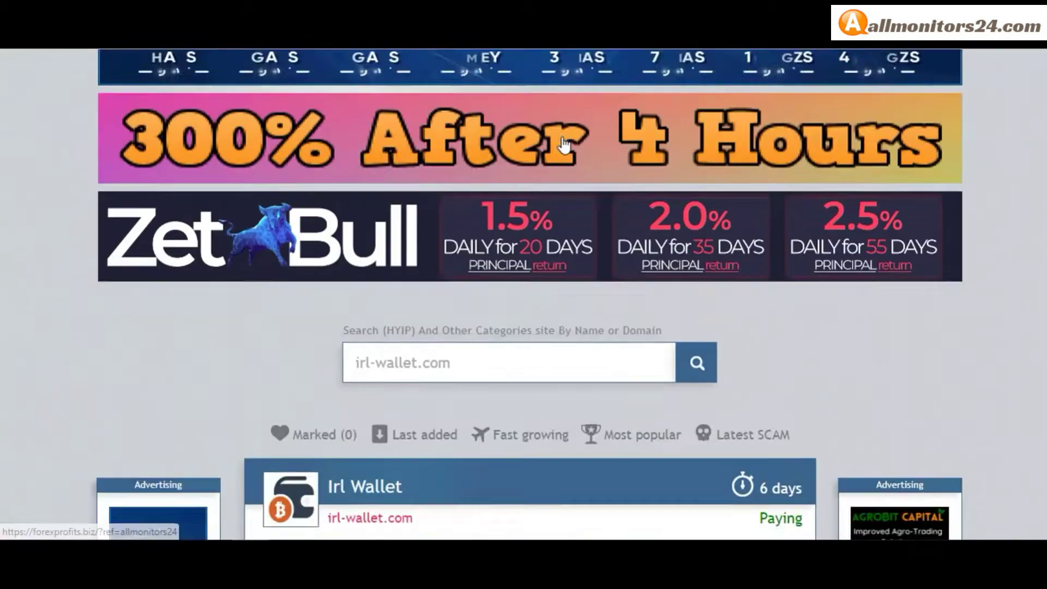
scroll(565, 145, down, 3)
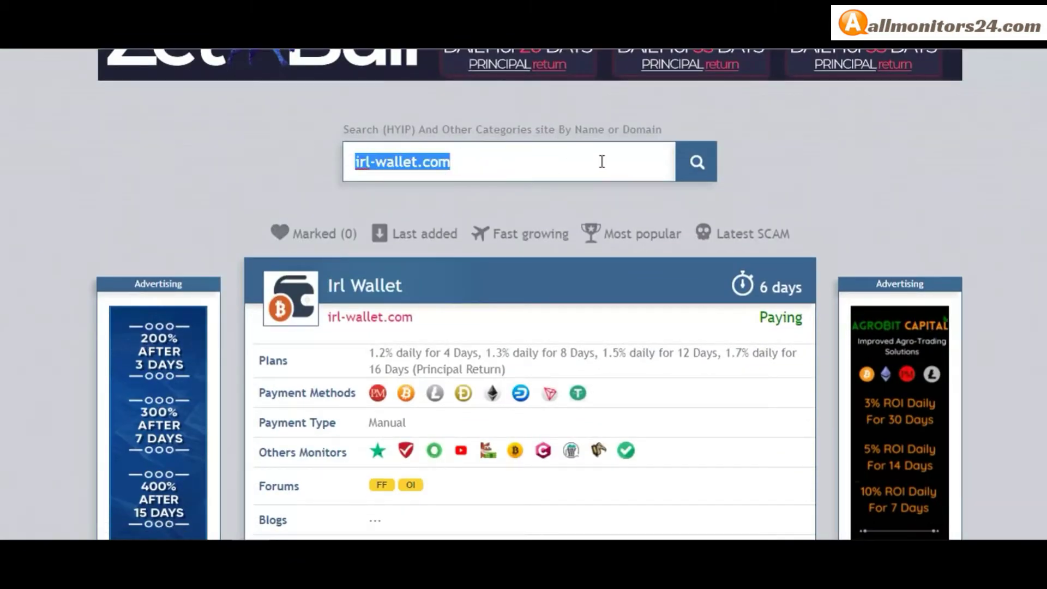
scroll(601, 162, down, 2)
scroll(601, 188, down, 2)
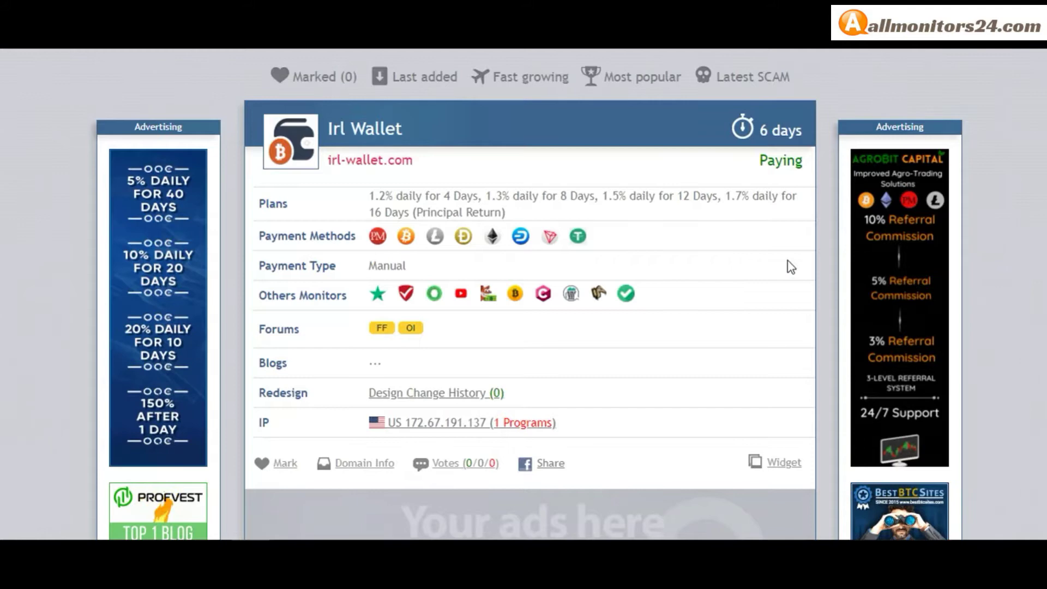
scroll(790, 265, down, 2)
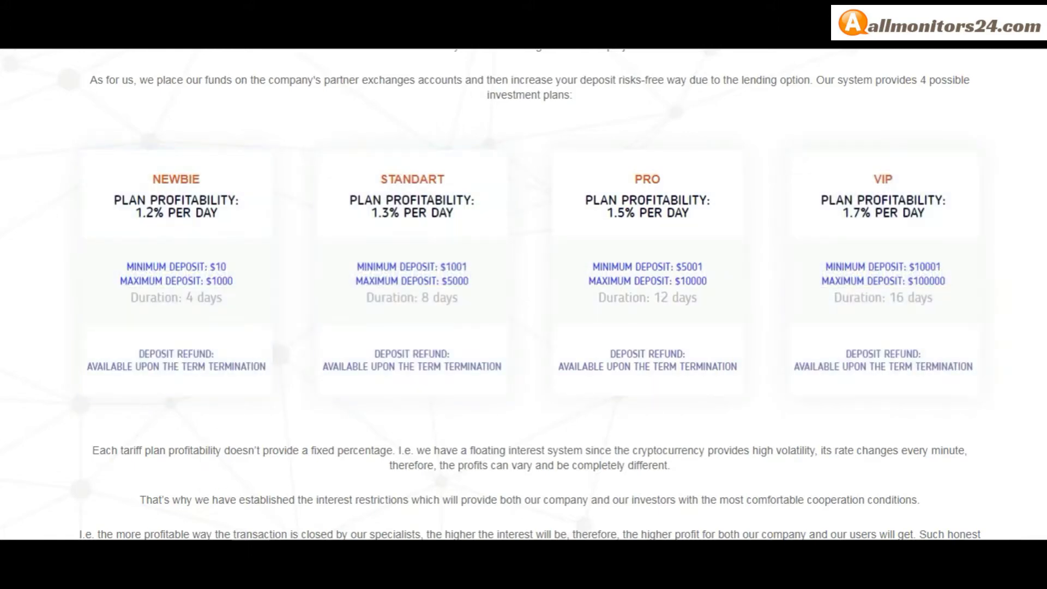
scroll(966, 300, down, 10)
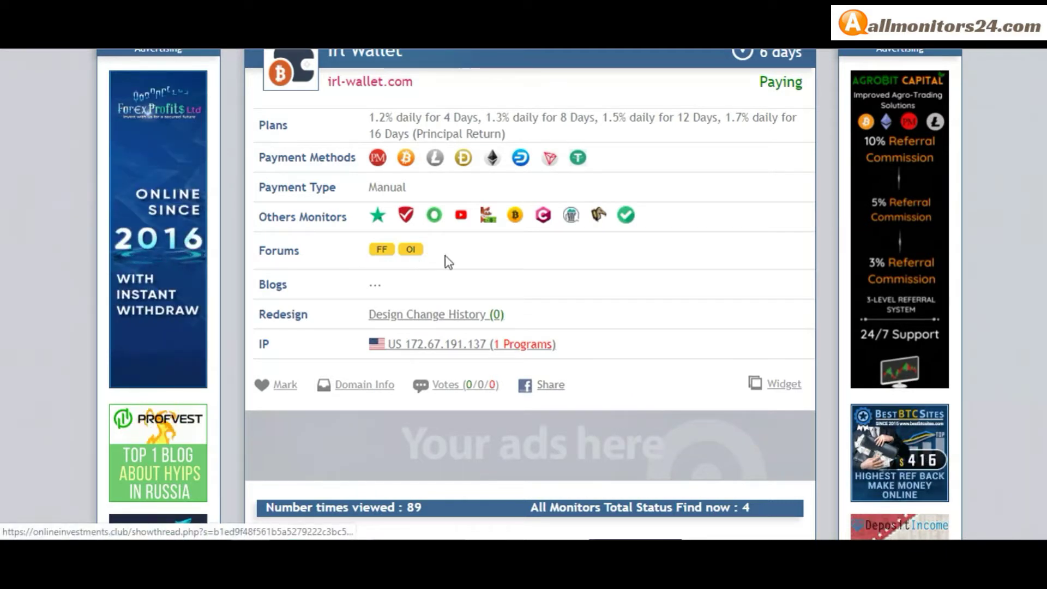
scroll(469, 256, down, 1)
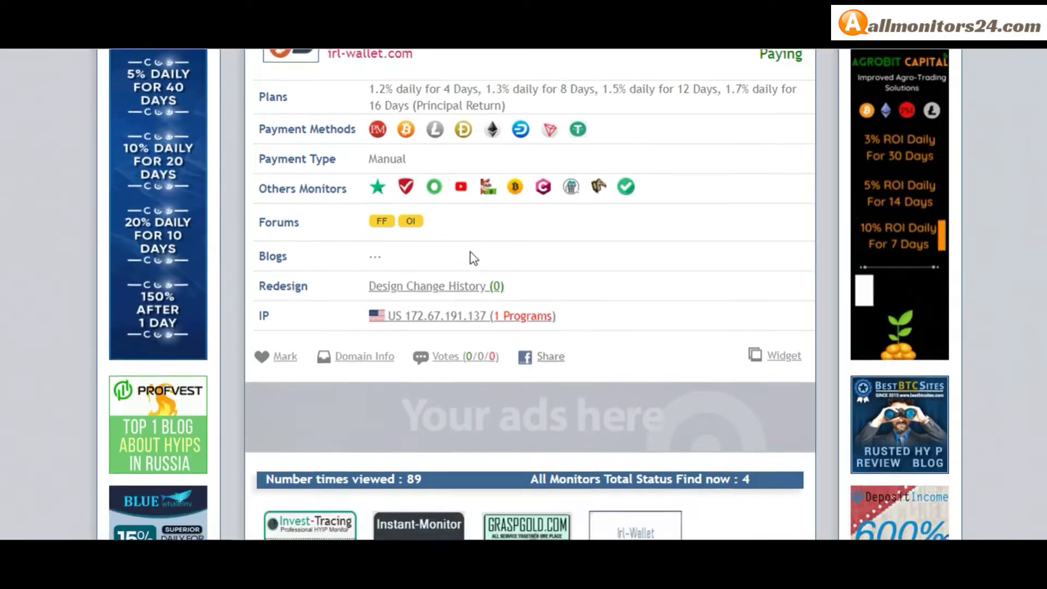
scroll(469, 256, down, 2)
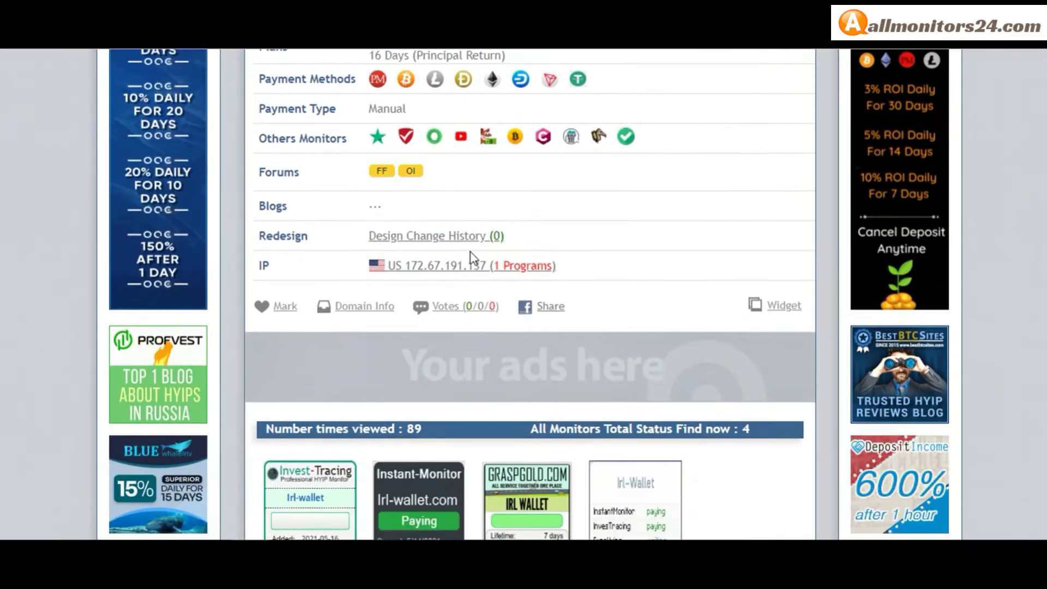
- Mark the Irl Wallet listing as a favourite, bringing Marked to 1
click(277, 315)
scroll(407, 311, up, 5)
scroll(422, 307, up, 3)
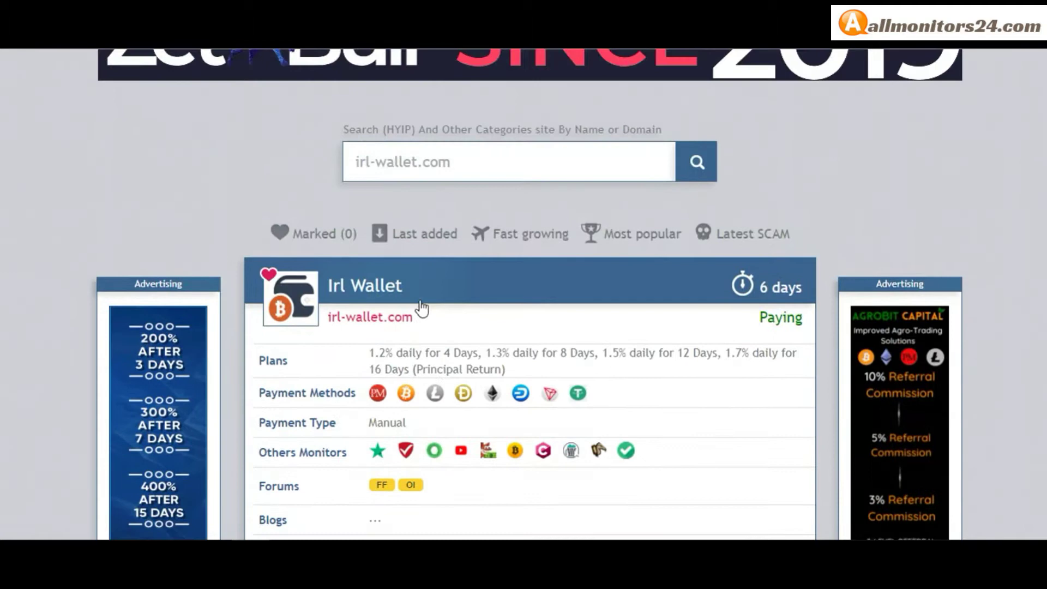
scroll(495, 333, down, 1)
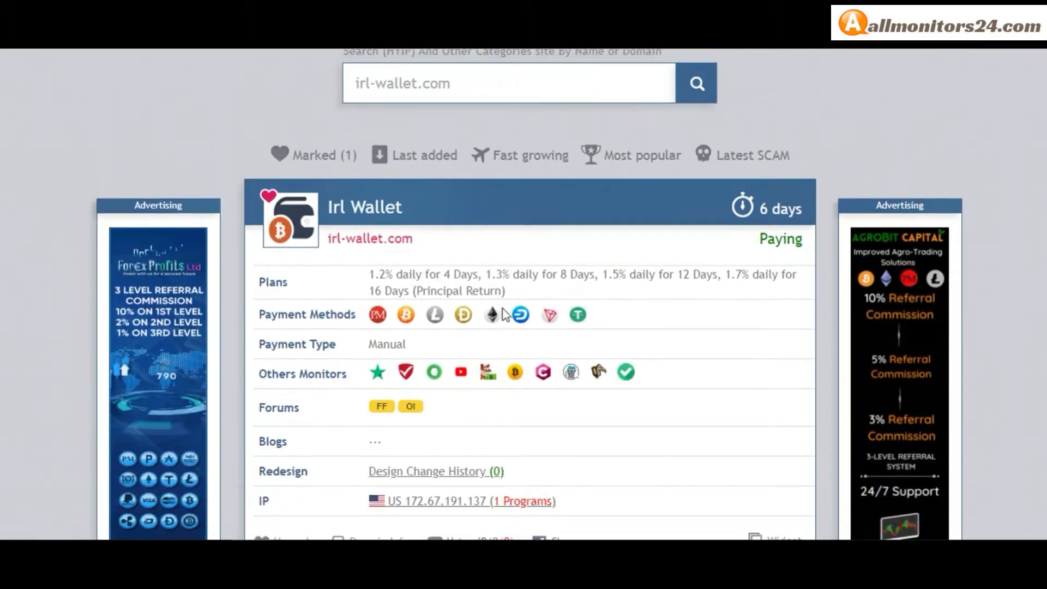
scroll(611, 310, down, 4)
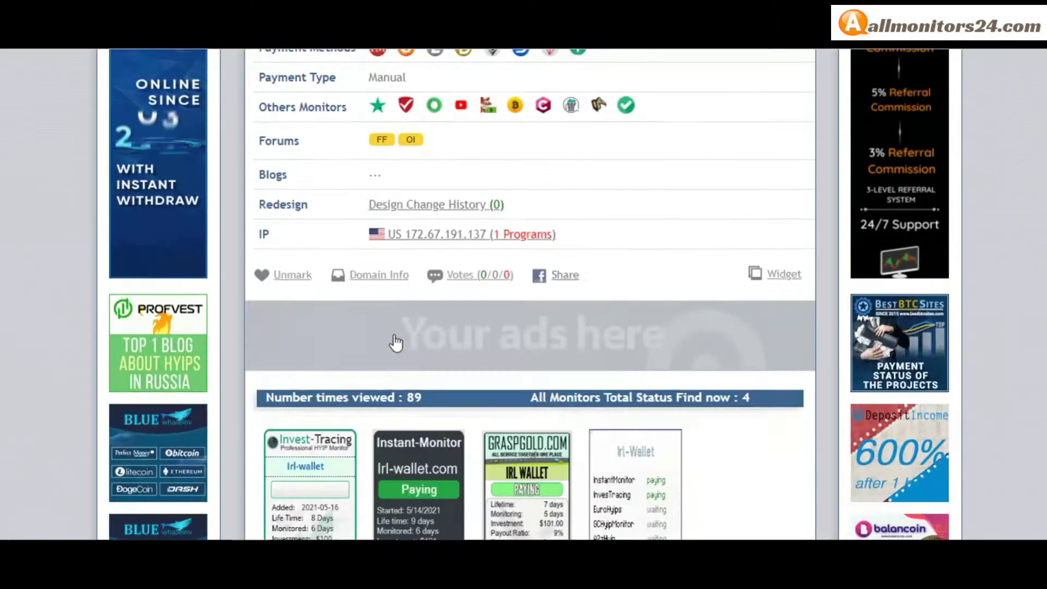
scroll(491, 286, down, 1)
- Open the Irl Wallet Votes (0/0/0) panel, then show its WHOIS Domain Info
click(460, 227)
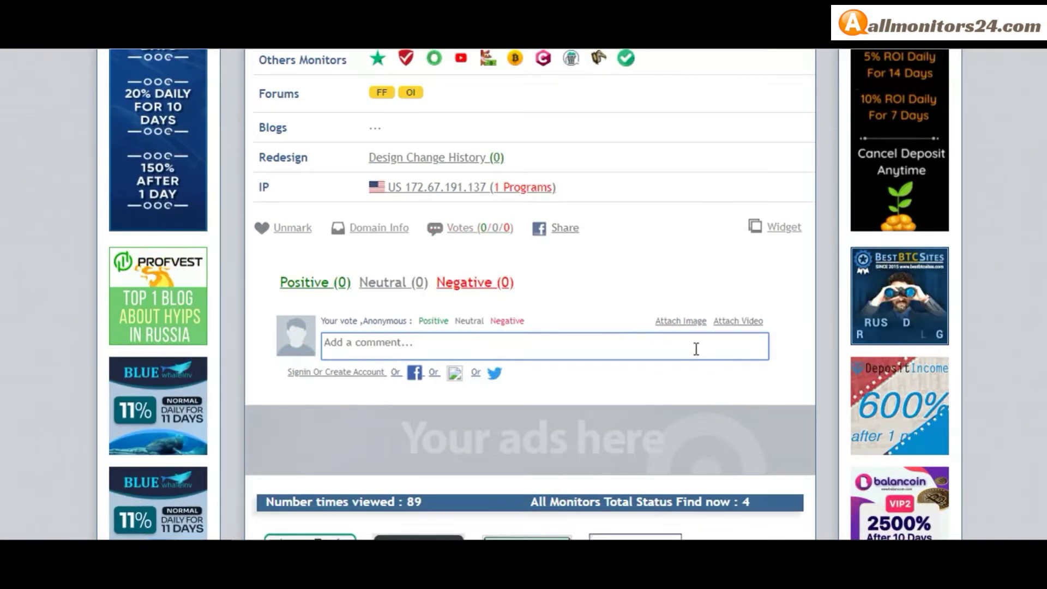
scroll(698, 327, down, 2)
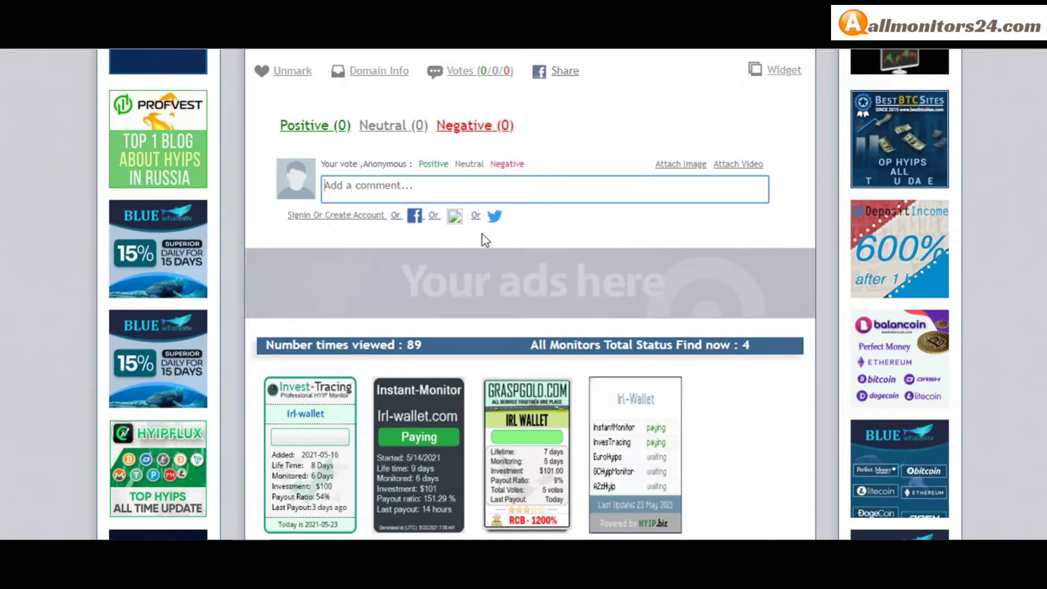
click(369, 70)
- Close the Irl Wallet Domain Info panel
click(372, 72)
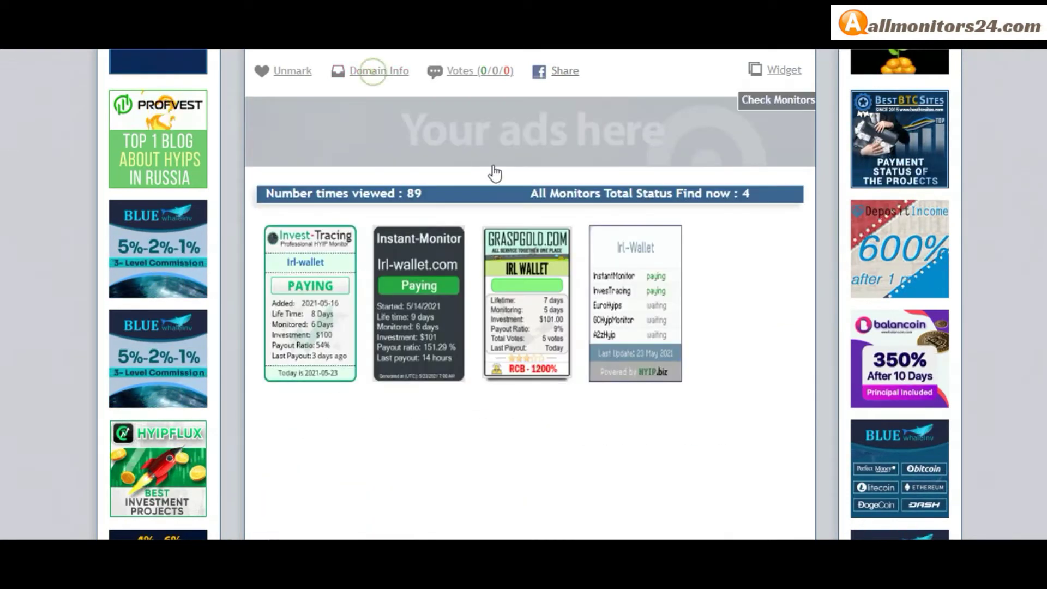
scroll(496, 168, down, 1)
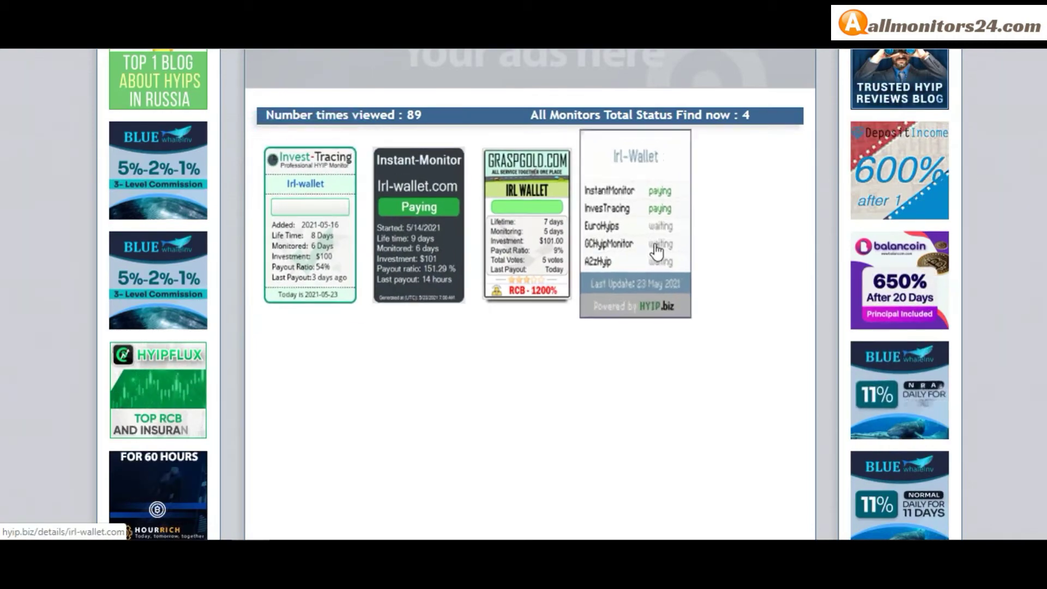
scroll(463, 260, up, 3)
scroll(464, 260, up, 1)
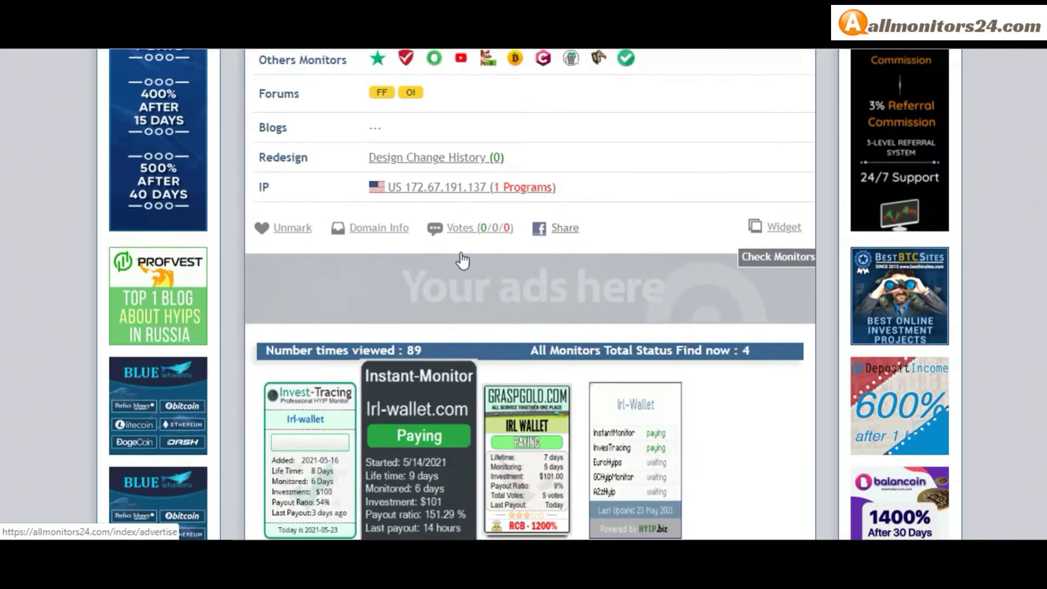
scroll(463, 259, down, 3)
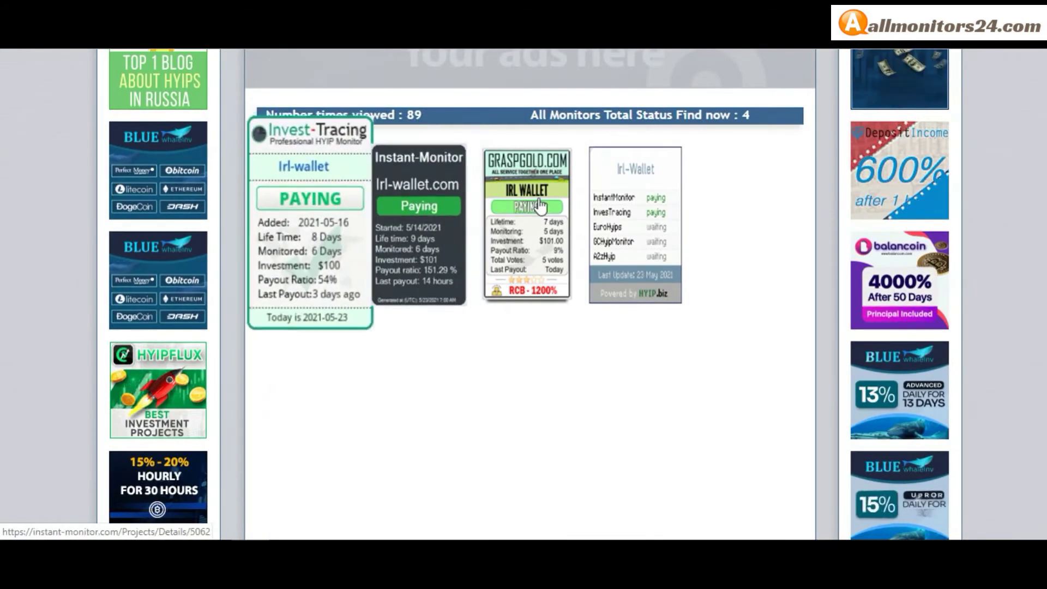
scroll(270, 205, up, 5)
scroll(290, 213, up, 3)
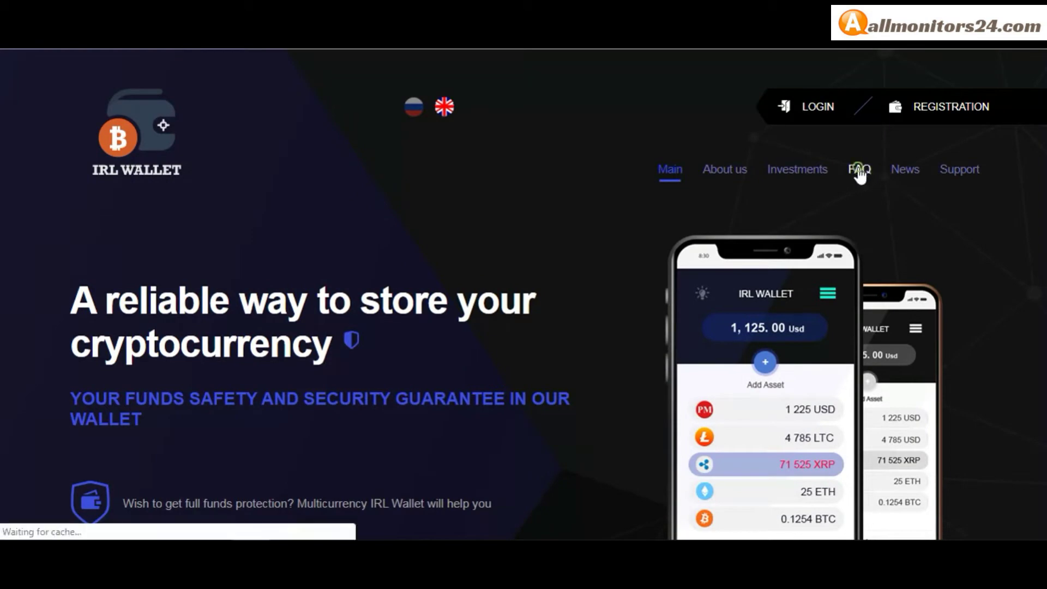
scroll(861, 174, down, 3)
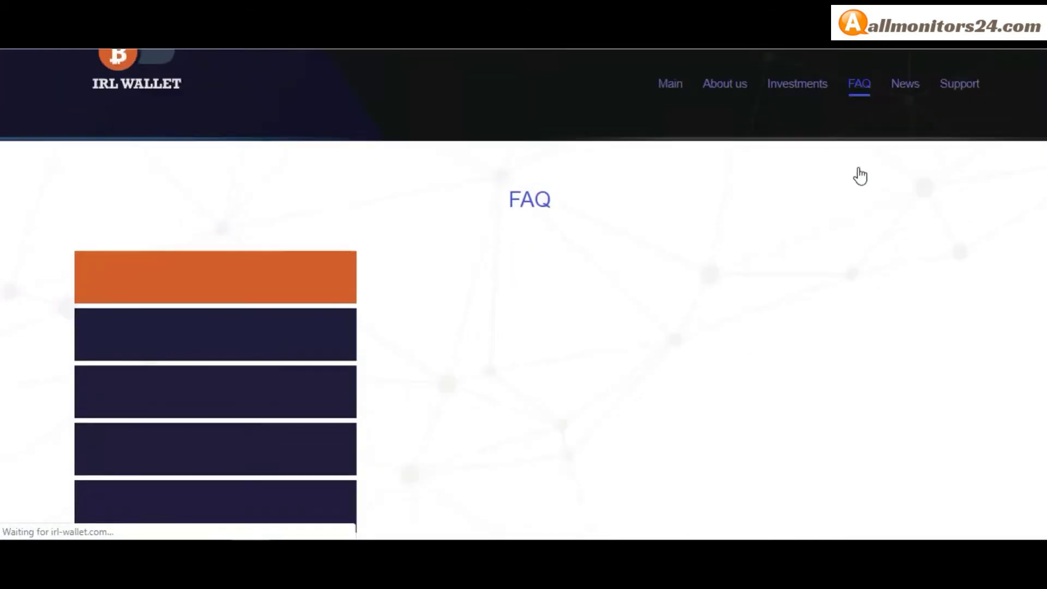
scroll(860, 175, down, 5)
scroll(861, 174, down, 2)
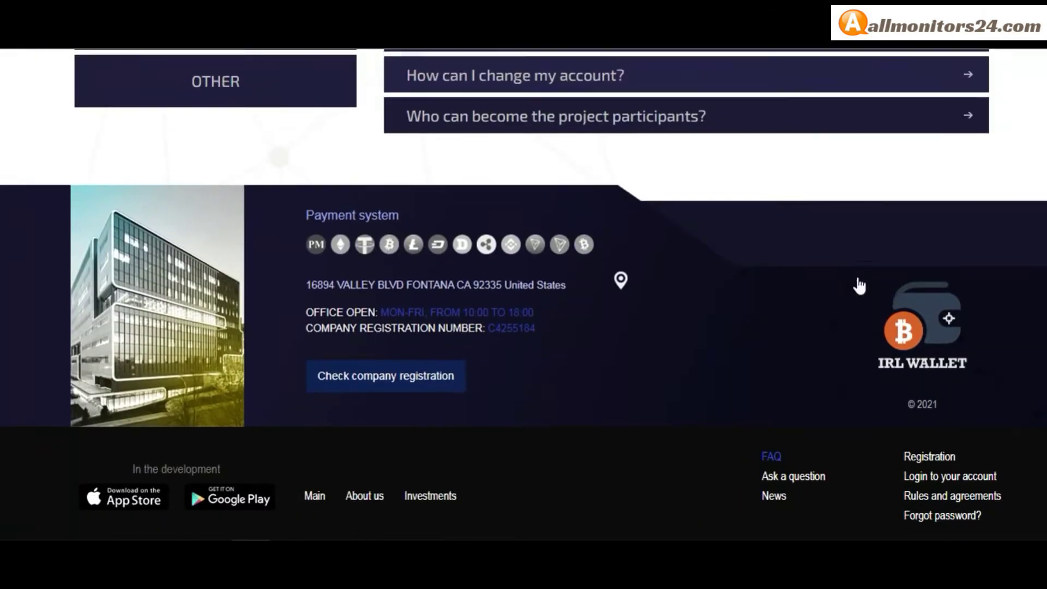
scroll(860, 174, up, 10)
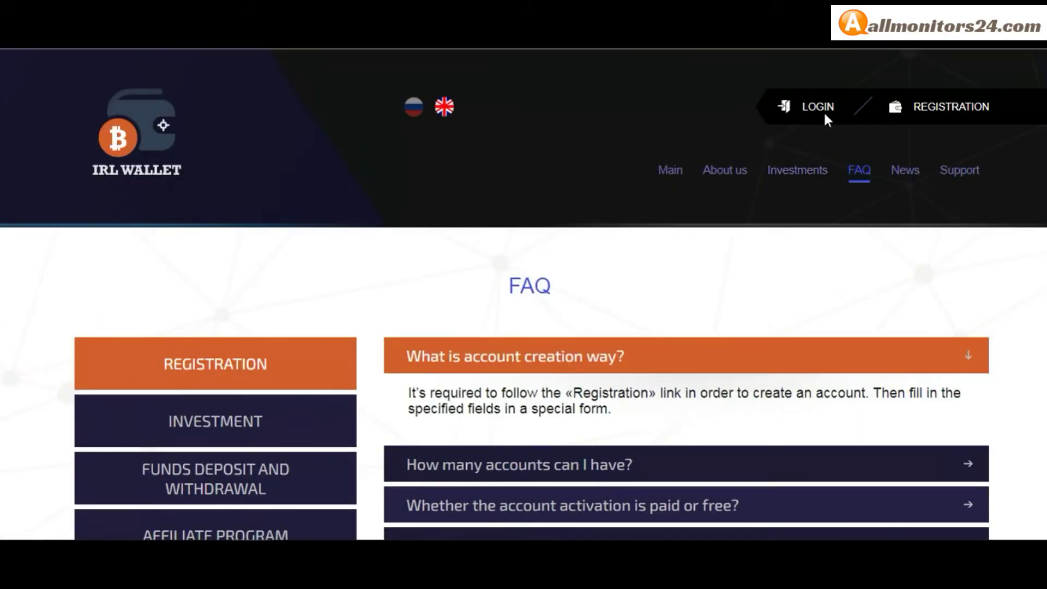
scroll(823, 123, down, 4)
scroll(809, 164, down, 5)
scroll(795, 225, down, 2)
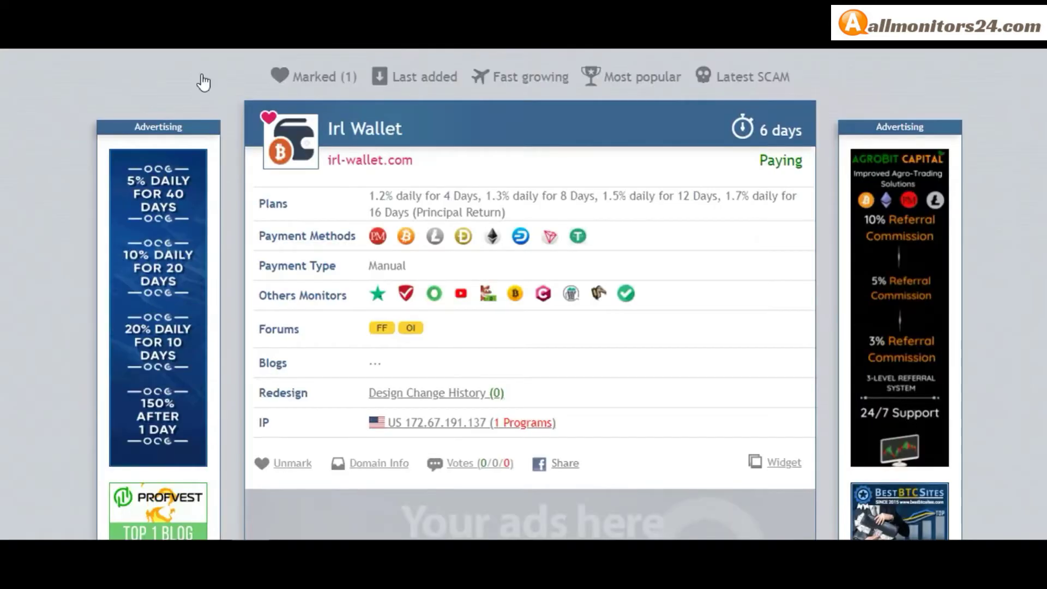
scroll(1022, 141, up, 5)
scroll(1022, 142, up, 3)
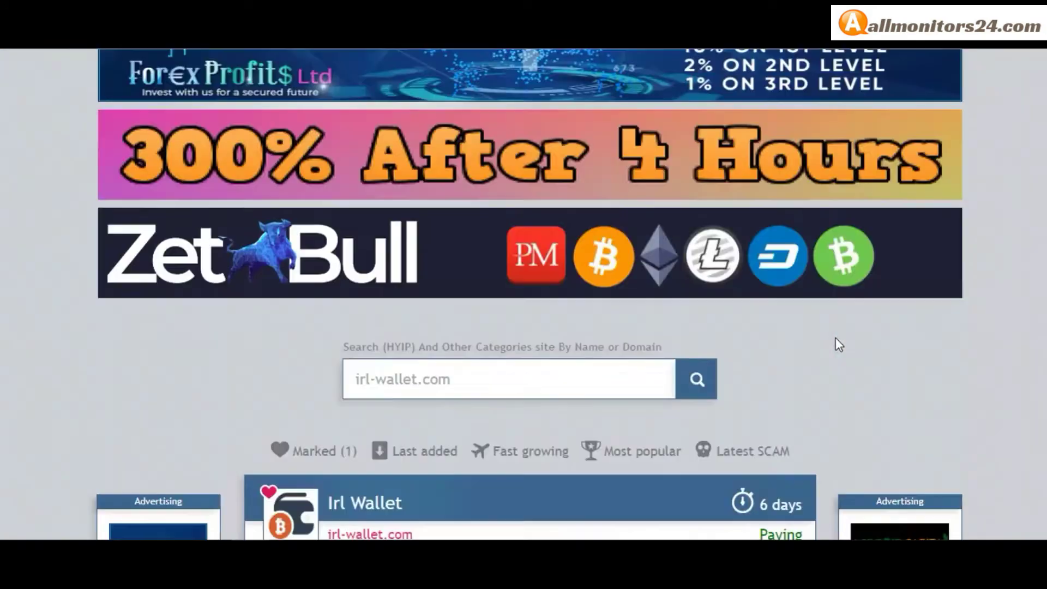
scroll(838, 339, up, 3)
scroll(734, 322, down, 5)
scroll(573, 286, up, 2)
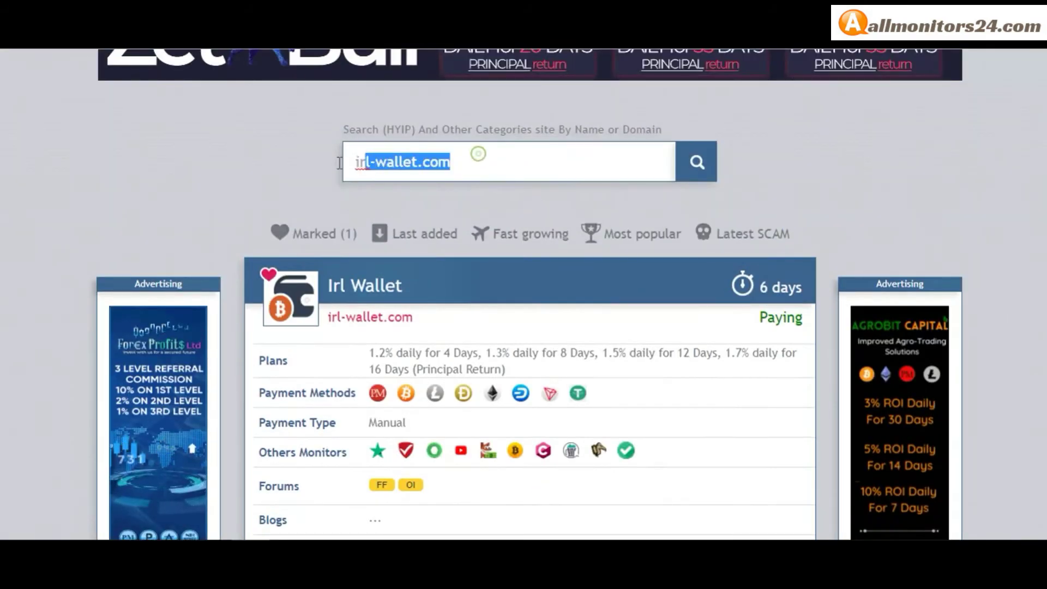